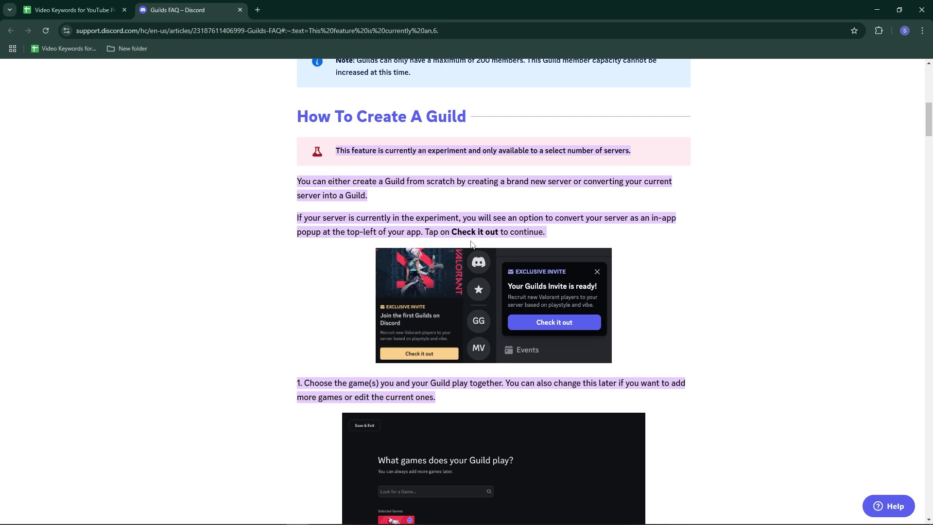
# - Highlight the words 'Check it out' in the How To Create A Guild paragraph
pyautogui.moveTo(457, 232); pyautogui.dragTo(502, 234)
# - Clear the 'Check it out' highlight and read on to step 4's discussion topics
pyautogui.click(502, 234)
pyautogui.scroll(-2, 455, 287)
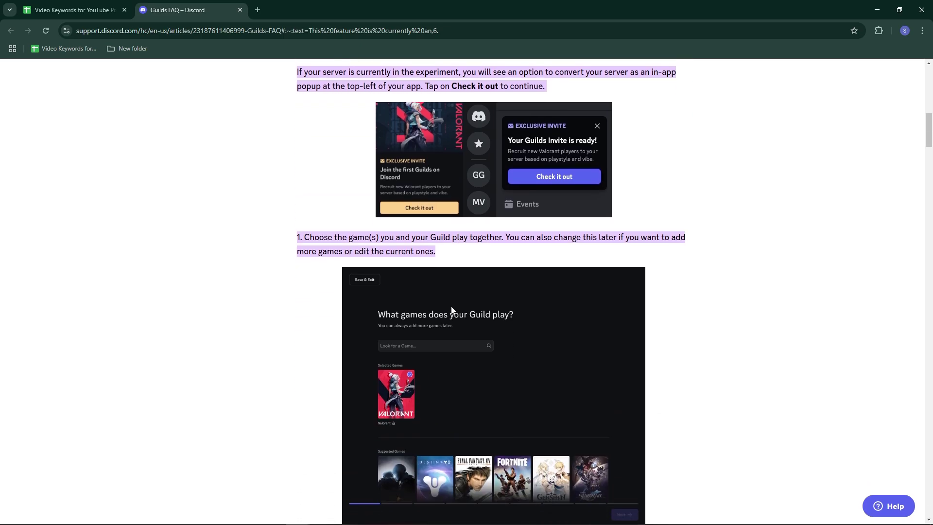
pyautogui.scroll(-1, 446, 264)
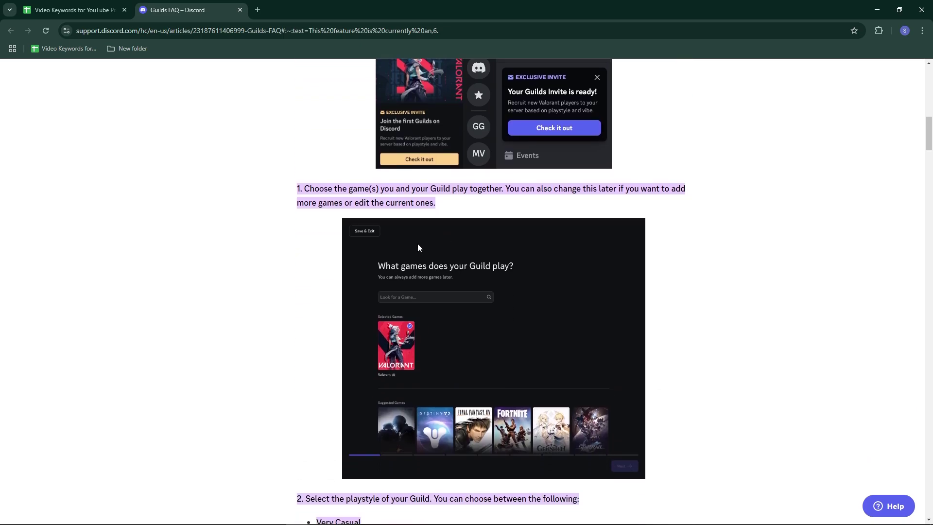
pyautogui.scroll(-1, 417, 249)
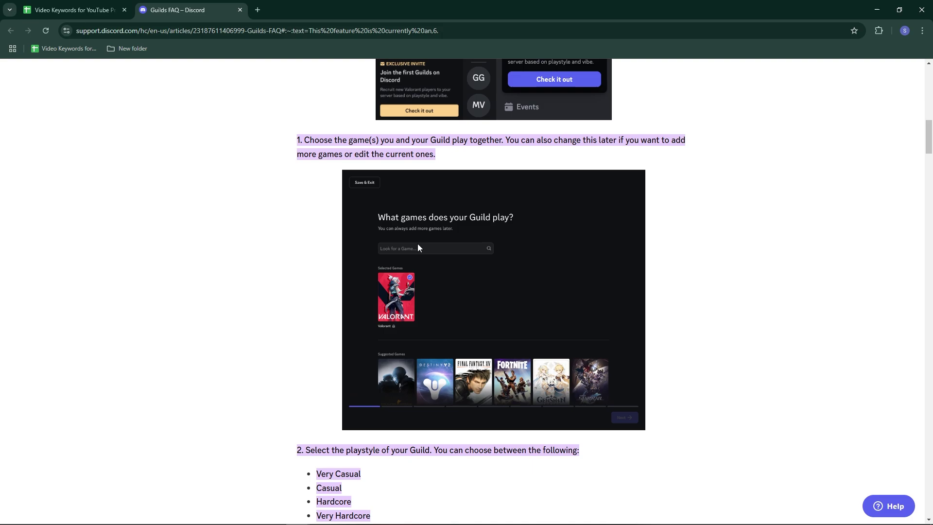
pyautogui.scroll(-1, 442, 256)
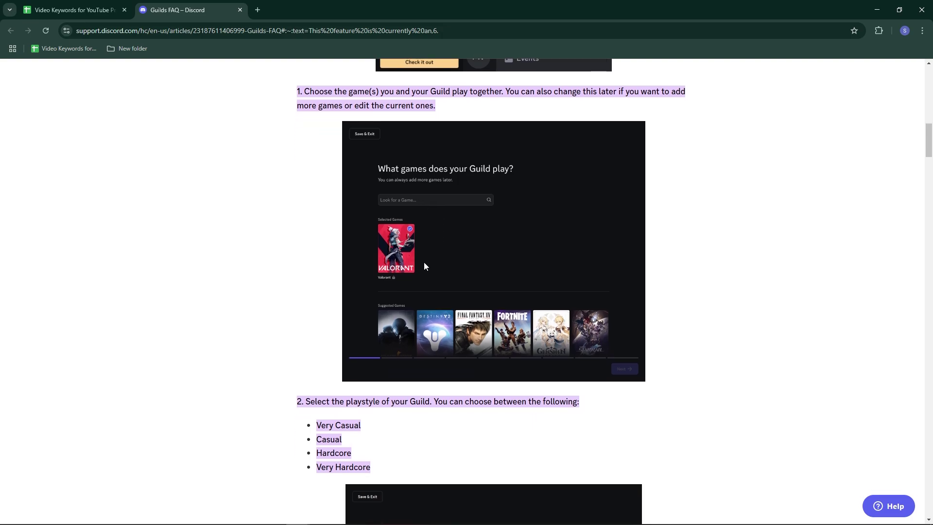
pyautogui.scroll(-1, 424, 264)
pyautogui.scroll(-1, 424, 263)
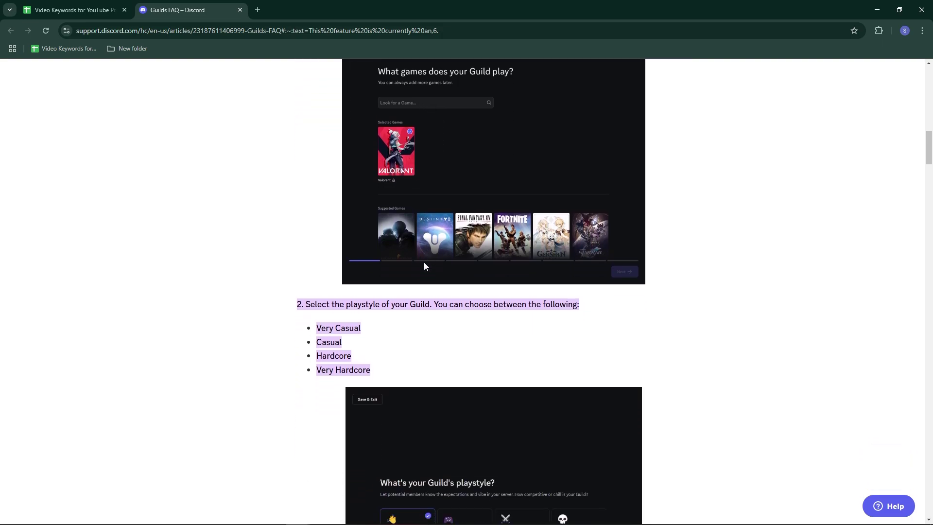
pyautogui.scroll(-1, 413, 298)
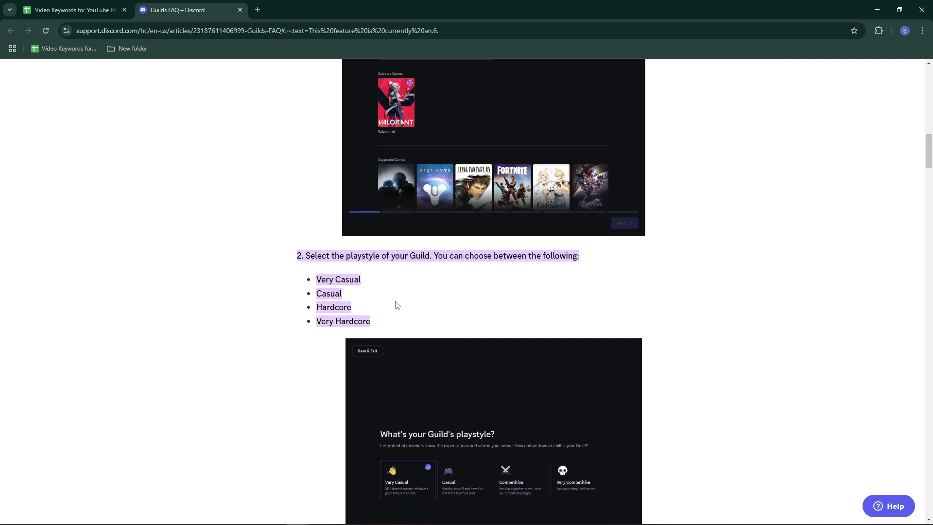
pyautogui.scroll(-2, 446, 373)
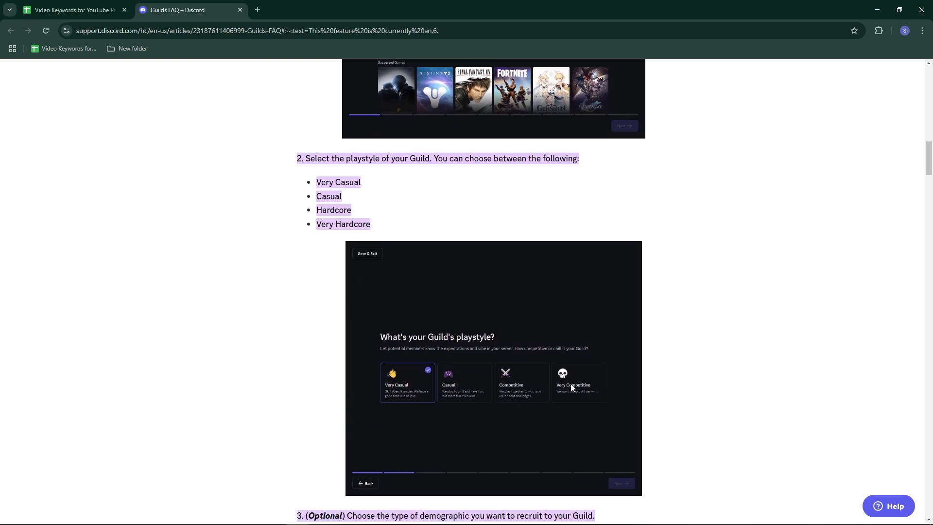
pyautogui.scroll(-1, 563, 381)
pyautogui.scroll(-3, 549, 374)
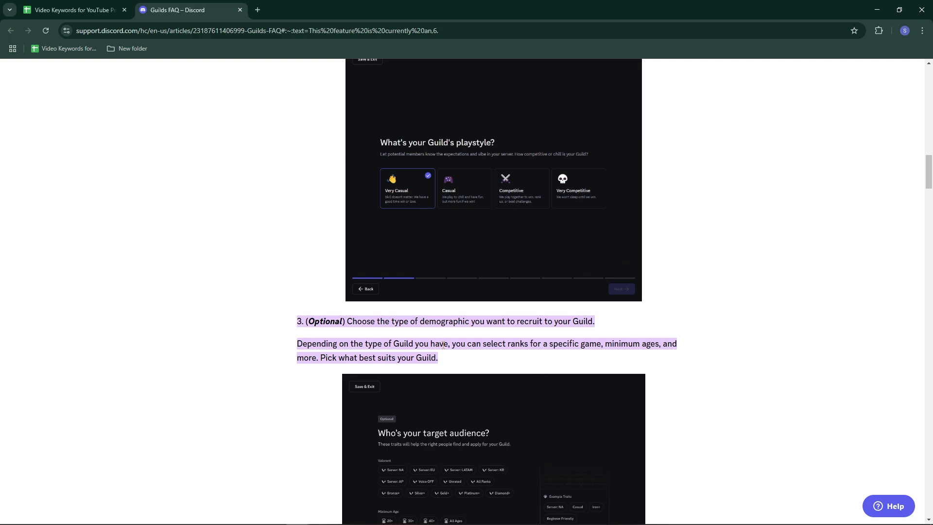
pyautogui.scroll(-1, 443, 344)
pyautogui.scroll(-1, 443, 345)
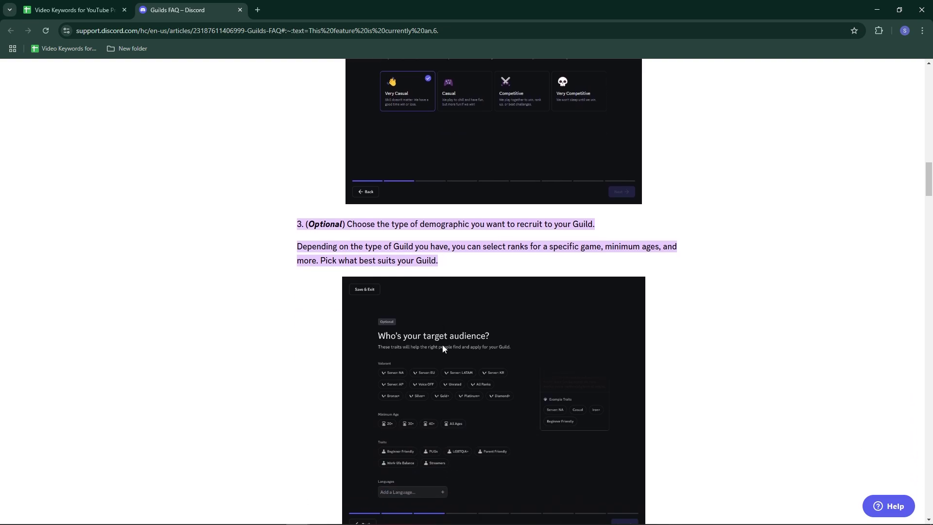
pyautogui.scroll(-1, 449, 350)
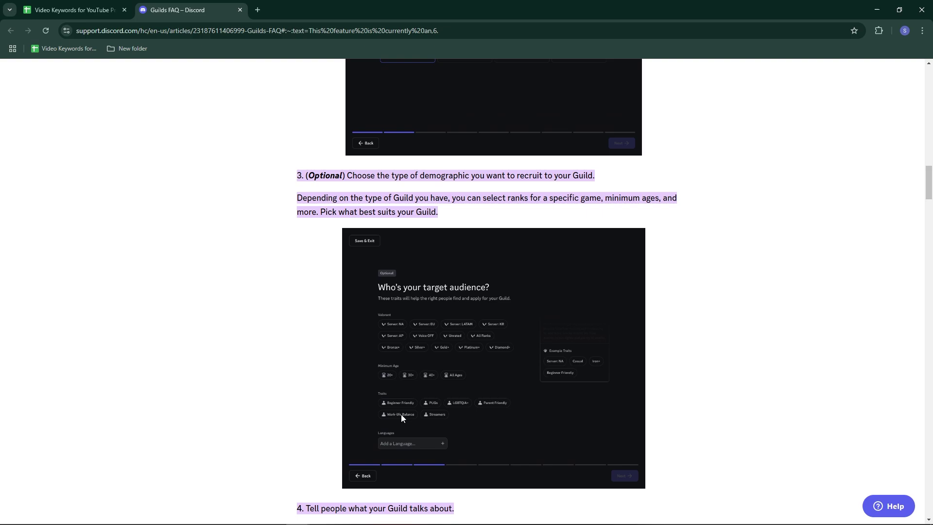
pyautogui.scroll(-1, 452, 418)
pyautogui.scroll(-1, 445, 407)
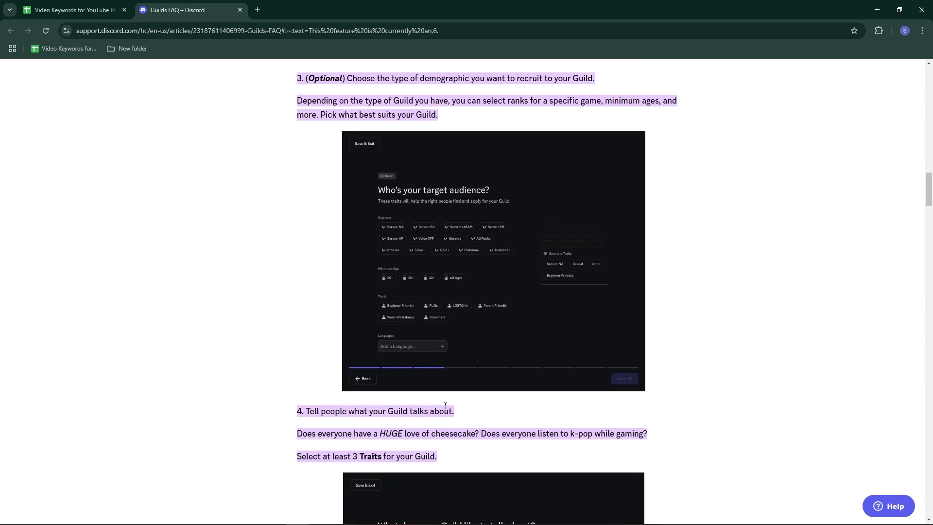
pyautogui.scroll(-2, 431, 394)
pyautogui.scroll(-1, 425, 385)
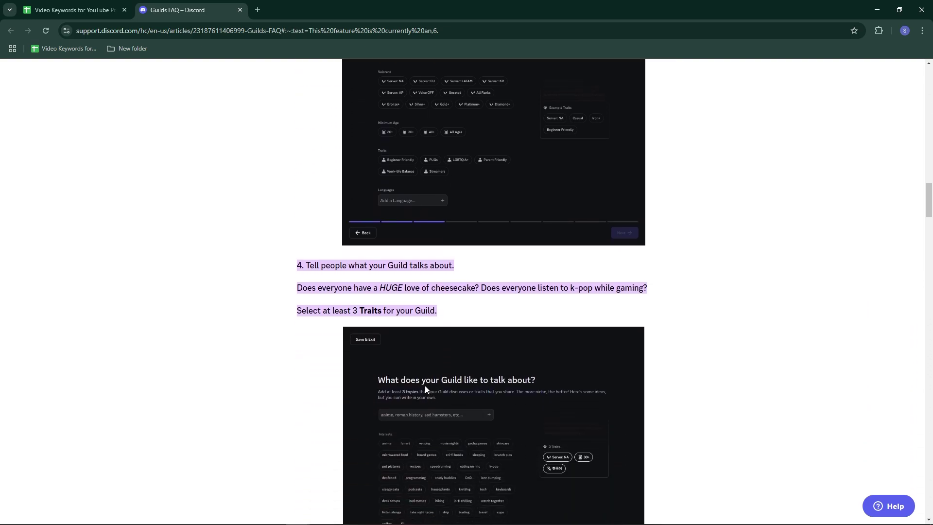
pyautogui.scroll(-1, 426, 386)
pyautogui.scroll(-1, 377, 329)
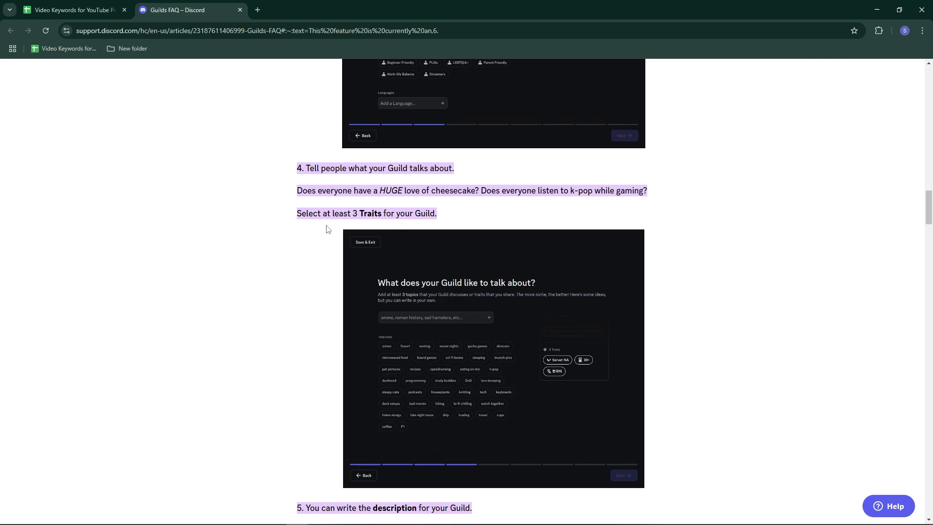
pyautogui.moveTo(325, 214); pyautogui.dragTo(482, 223)
# - Clear the traits highlight, then briefly highlight the 4-character tag limit text
pyautogui.click(459, 285)
pyautogui.scroll(-2, 459, 285)
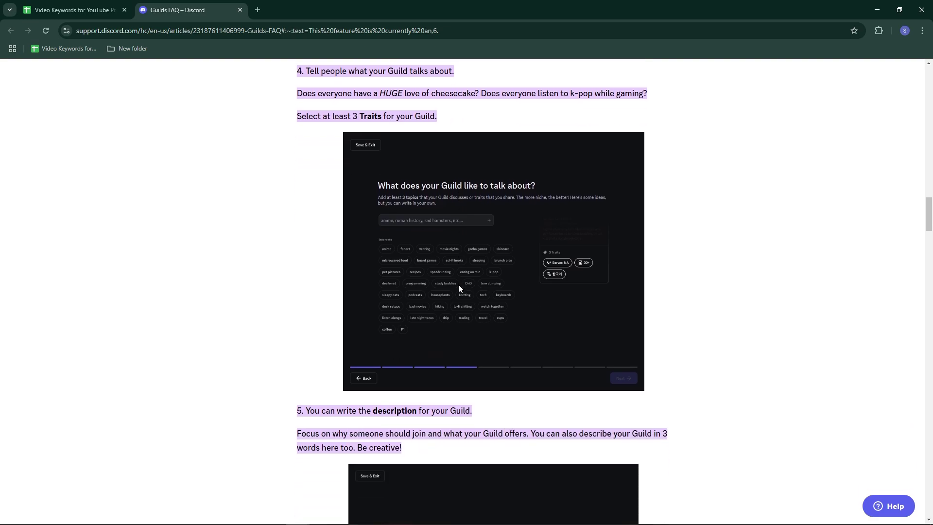
pyautogui.scroll(-1, 459, 284)
pyautogui.scroll(-2, 459, 284)
pyautogui.scroll(-1, 459, 284)
pyautogui.scroll(-1, 436, 285)
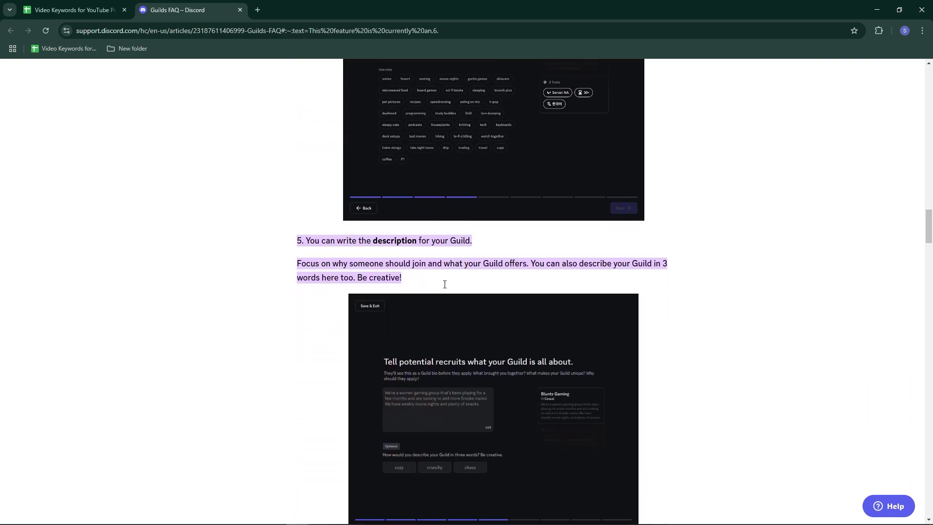
pyautogui.scroll(-1, 443, 381)
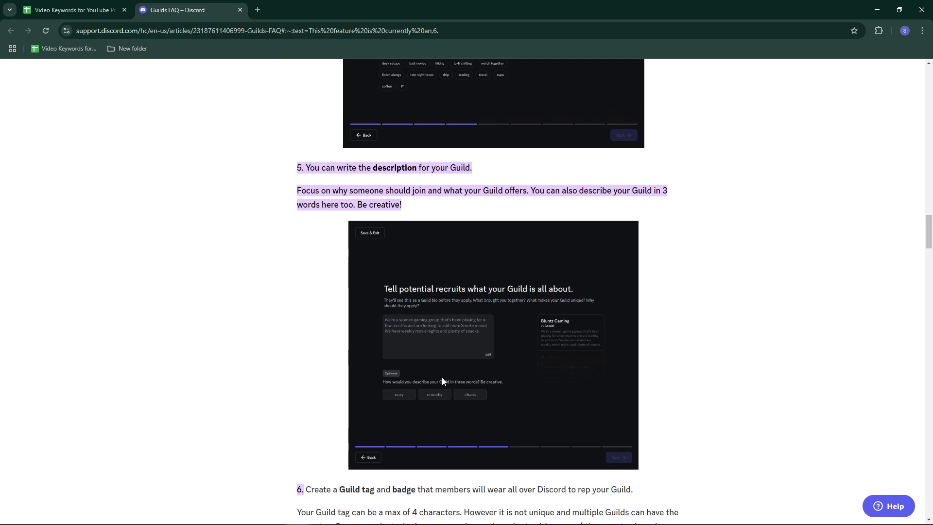
pyautogui.scroll(-1, 438, 353)
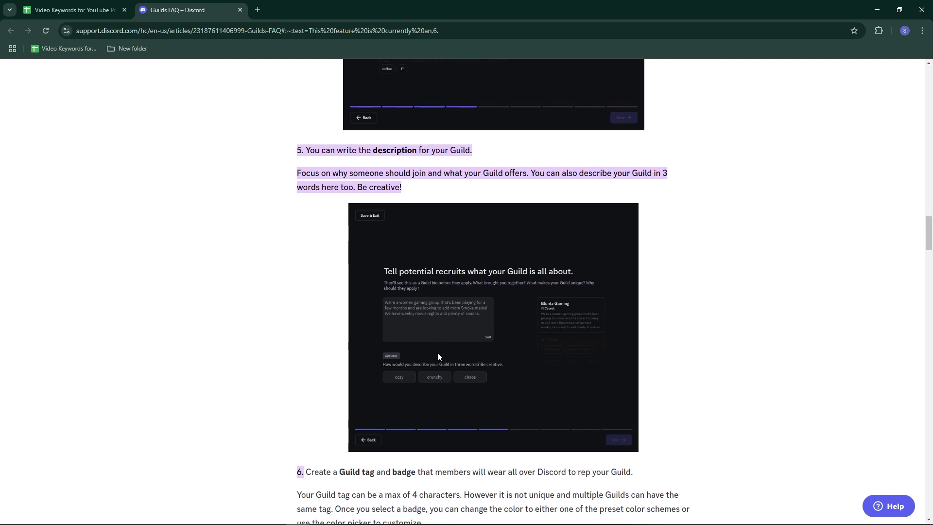
pyautogui.scroll(-1, 438, 353)
pyautogui.scroll(-1, 438, 356)
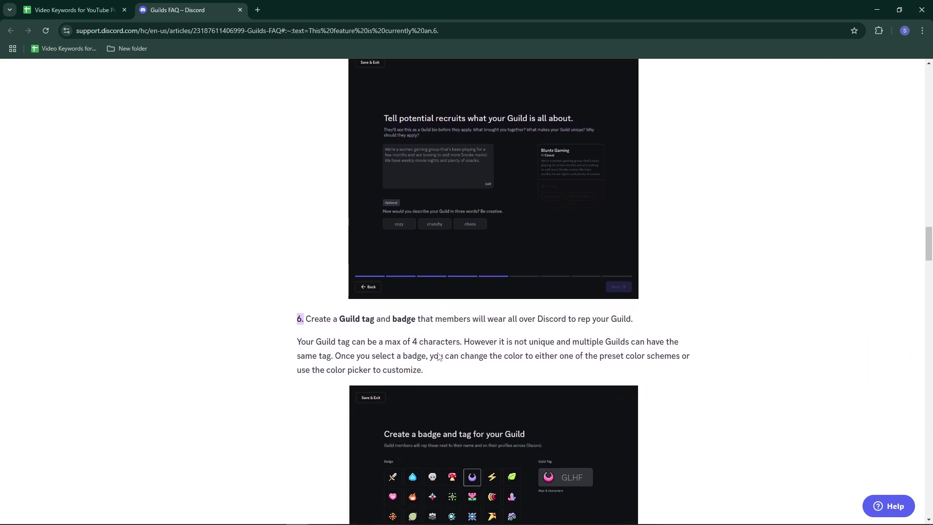
pyautogui.scroll(-1, 436, 346)
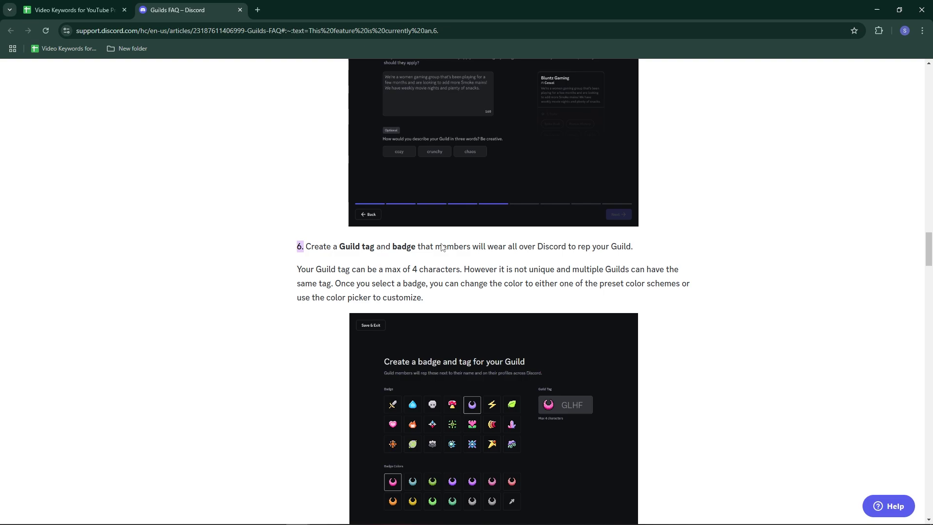
pyautogui.scroll(-1, 442, 248)
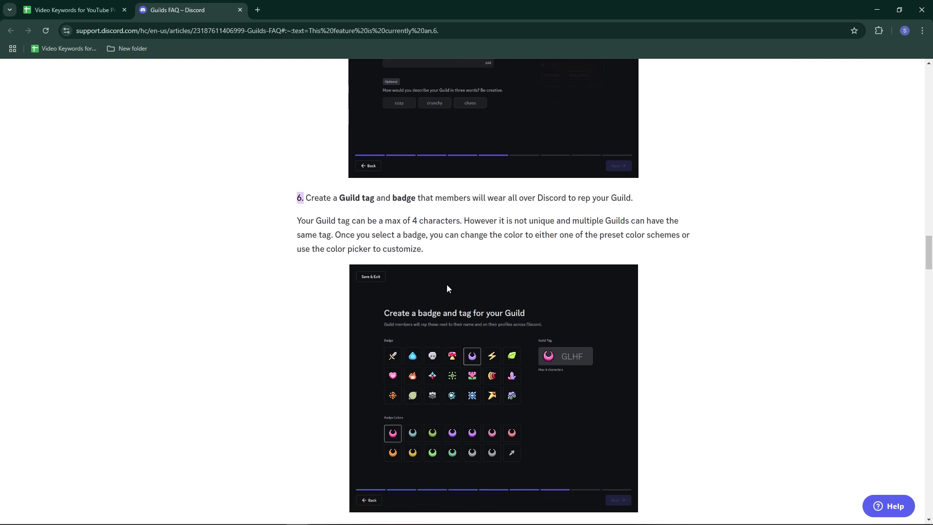
pyautogui.moveTo(407, 221); pyautogui.dragTo(453, 221)
pyautogui.click(473, 248)
pyautogui.scroll(-1, 474, 249)
pyautogui.scroll(-1, 473, 248)
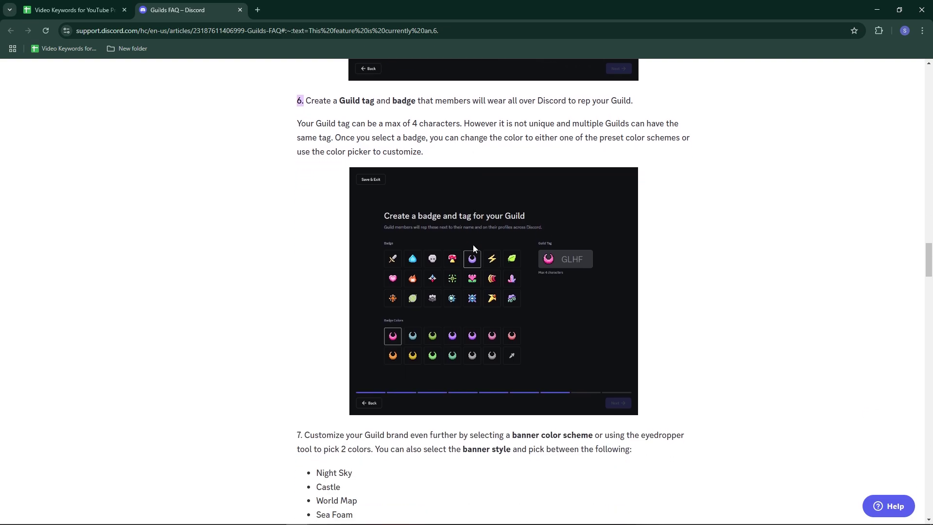
pyautogui.scroll(-1, 473, 249)
pyautogui.scroll(-1, 474, 249)
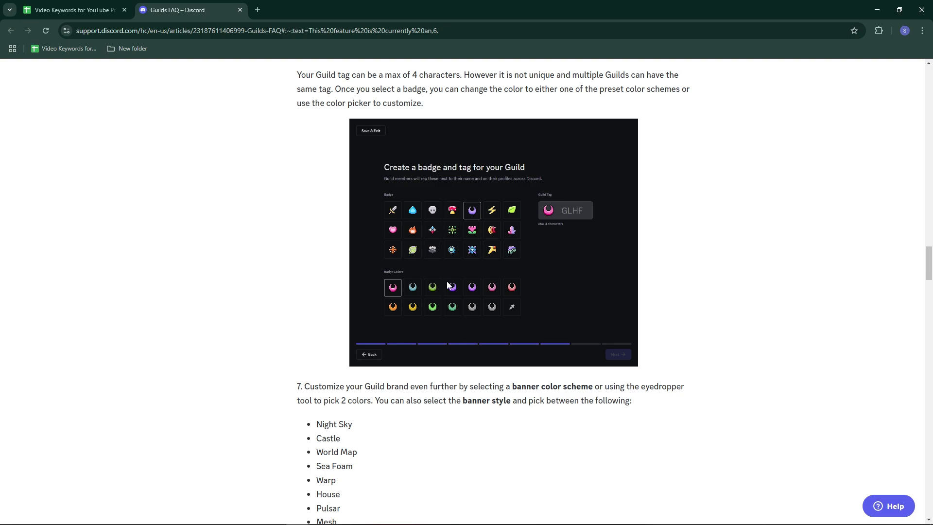
pyautogui.scroll(-1, 459, 289)
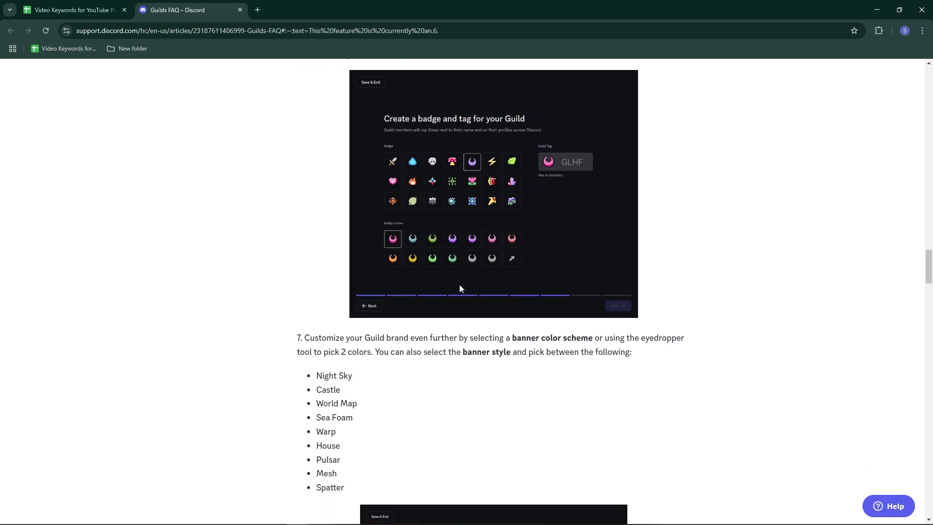
# - Briefly highlight step 7's banner color scheme and 'pick 2 colors' phrases
pyautogui.moveTo(513, 338); pyautogui.dragTo(649, 340)
pyautogui.click(584, 347)
pyautogui.moveTo(334, 357); pyautogui.dragTo(360, 355)
pyautogui.click(433, 357)
pyautogui.scroll(-1, 433, 357)
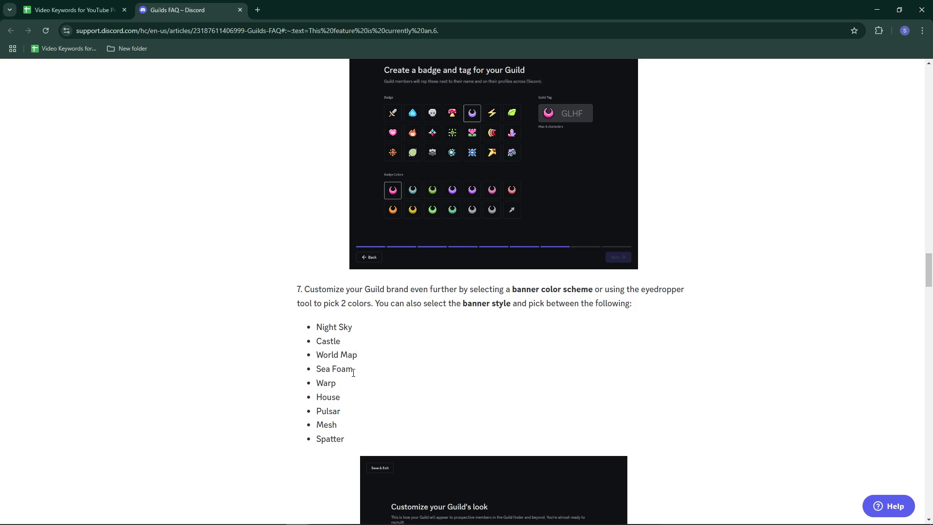
pyautogui.scroll(-1, 350, 385)
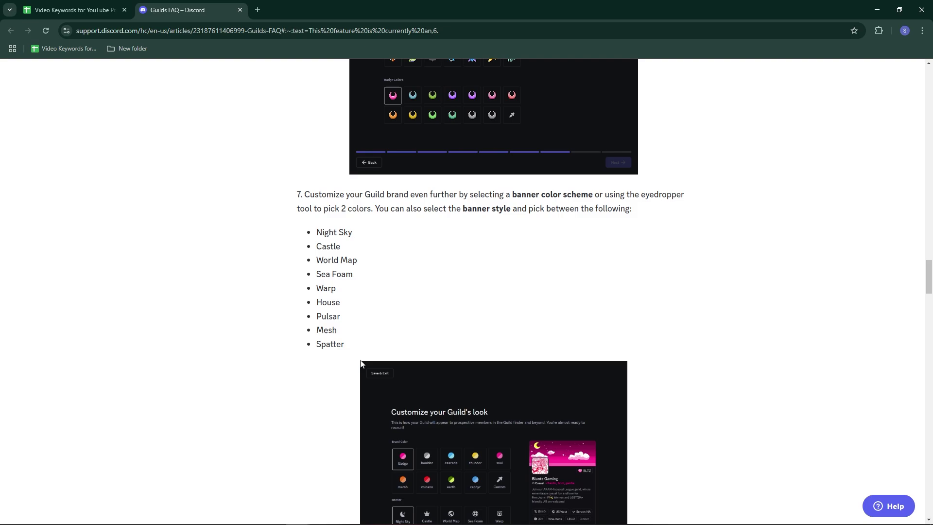
pyautogui.scroll(-2, 360, 362)
pyautogui.scroll(-1, 362, 362)
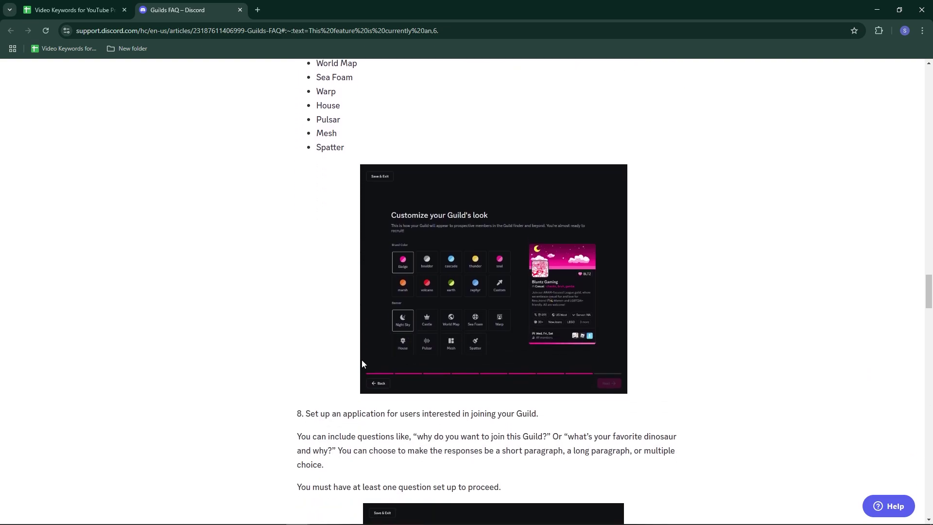
pyautogui.scroll(-1, 363, 364)
pyautogui.scroll(-1, 393, 371)
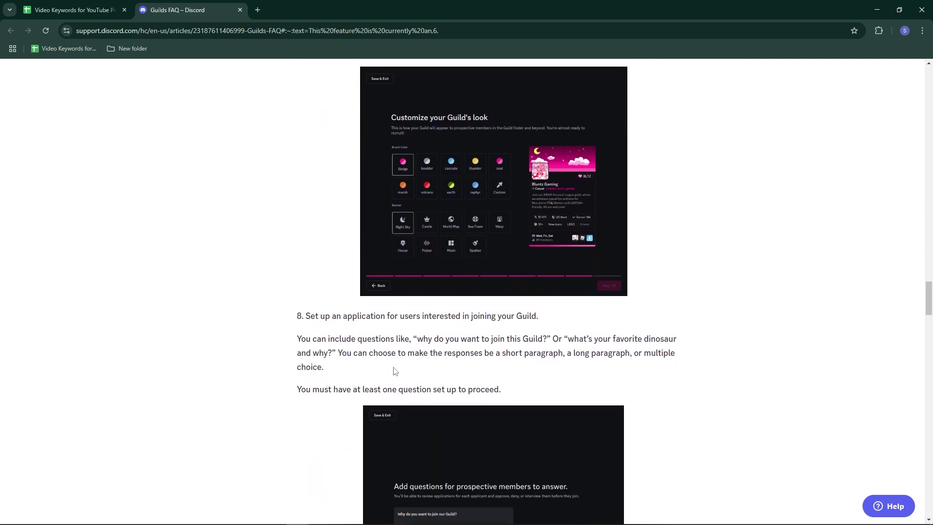
pyautogui.scroll(-1, 392, 350)
pyautogui.scroll(-1, 402, 320)
pyautogui.scroll(-1, 403, 321)
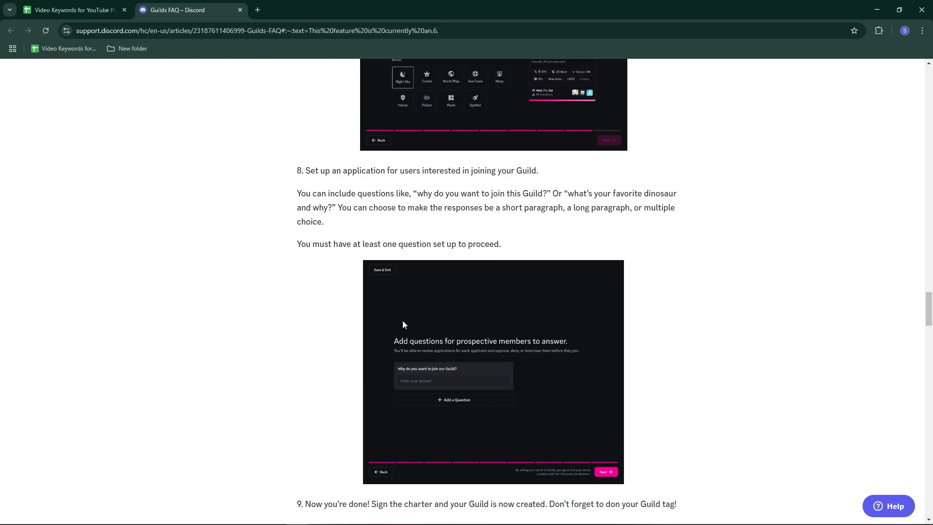
pyautogui.scroll(-2, 446, 372)
pyautogui.scroll(-2, 446, 372)
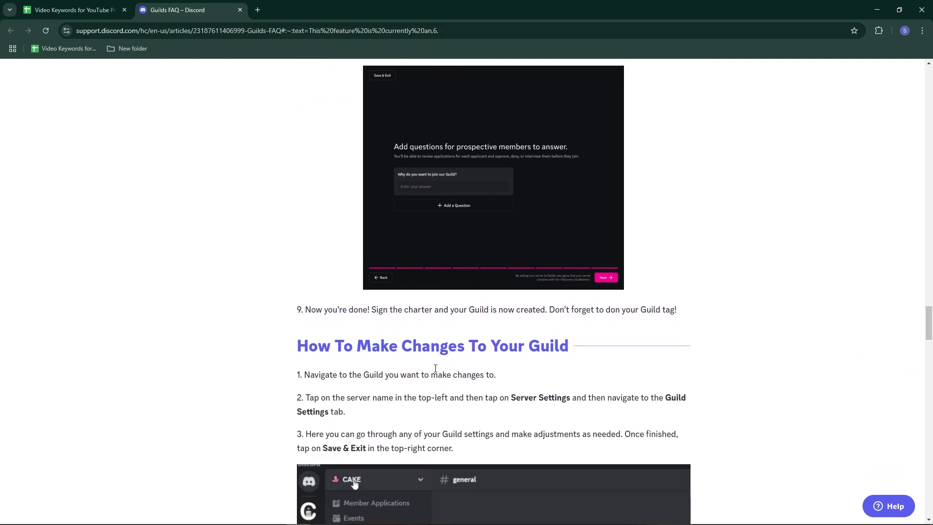
pyautogui.scroll(3, 421, 365)
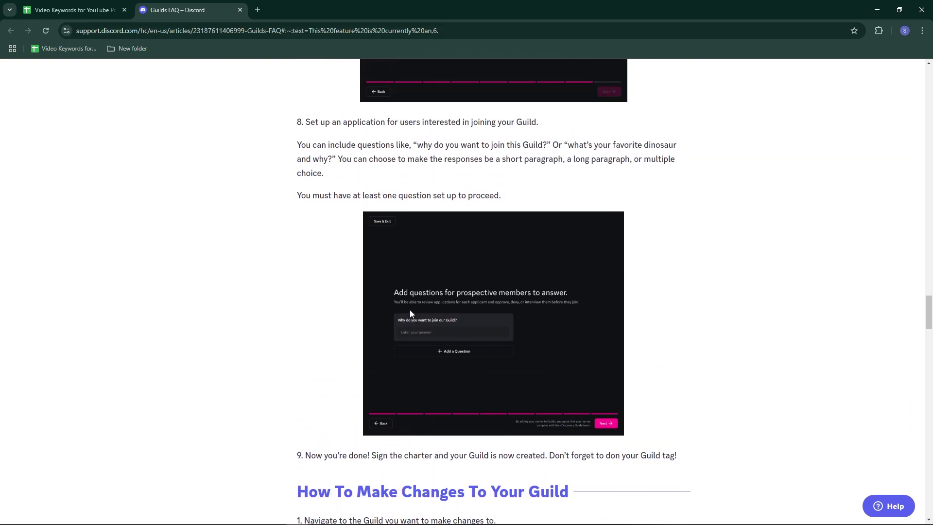
pyautogui.scroll(1, 410, 310)
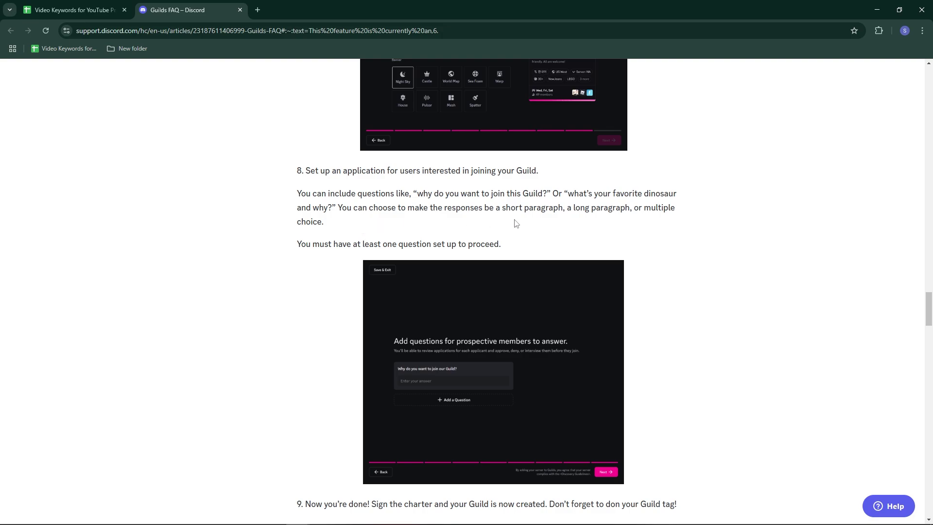
# - Briefly highlight step 8's response type options and the at-least-one-question requirement
pyautogui.moveTo(581, 207); pyautogui.dragTo(673, 219)
pyautogui.click(623, 219)
pyautogui.moveTo(363, 244); pyautogui.dragTo(461, 244)
pyautogui.click(488, 244)
# - Highlight step 9's 'sign the charter' and 'to don your Guild tag!' phrases
pyautogui.moveTo(373, 504); pyautogui.dragTo(444, 505)
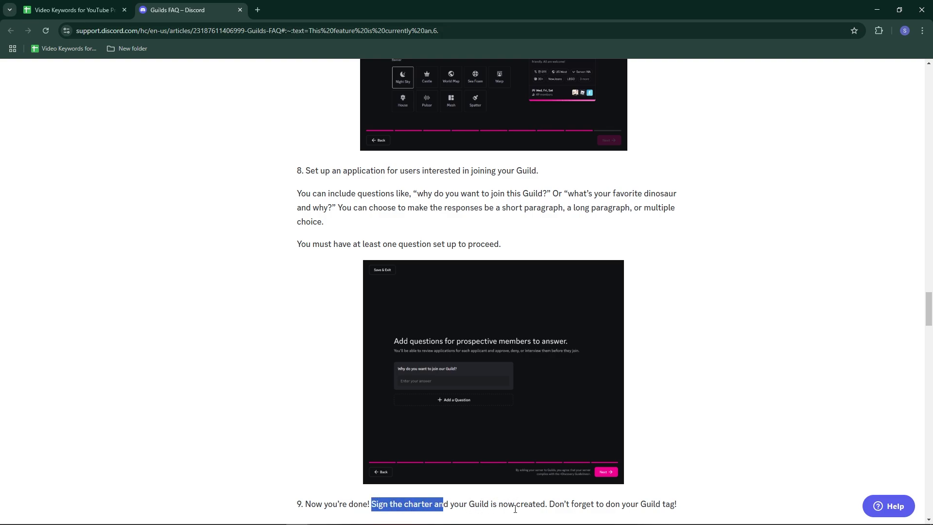
pyautogui.click(566, 505)
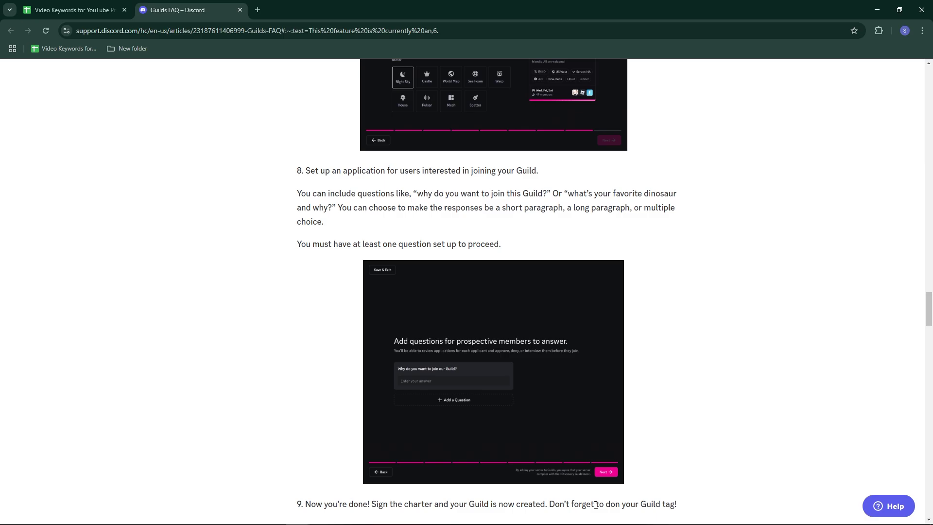
pyautogui.moveTo(596, 504); pyautogui.dragTo(684, 506)
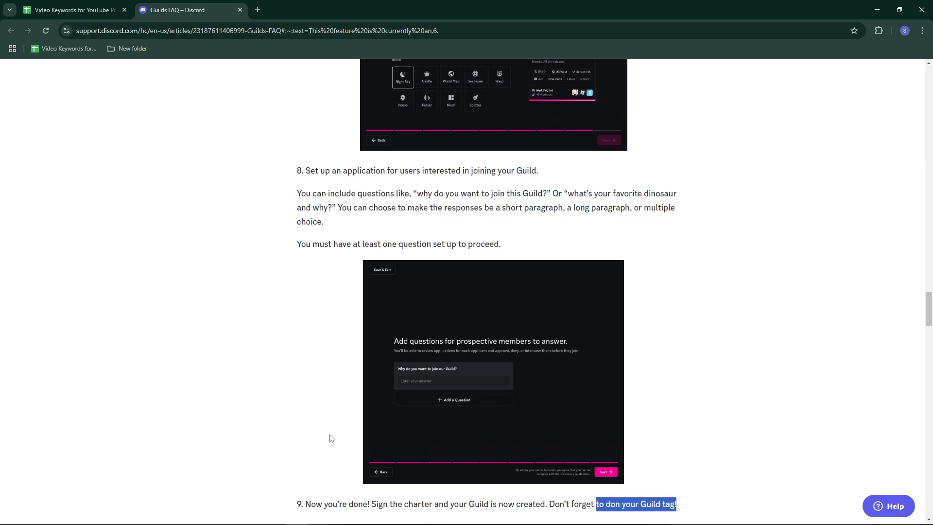
pyautogui.scroll(-1, 343, 444)
pyautogui.scroll(3, 332, 438)
pyautogui.scroll(5, 330, 439)
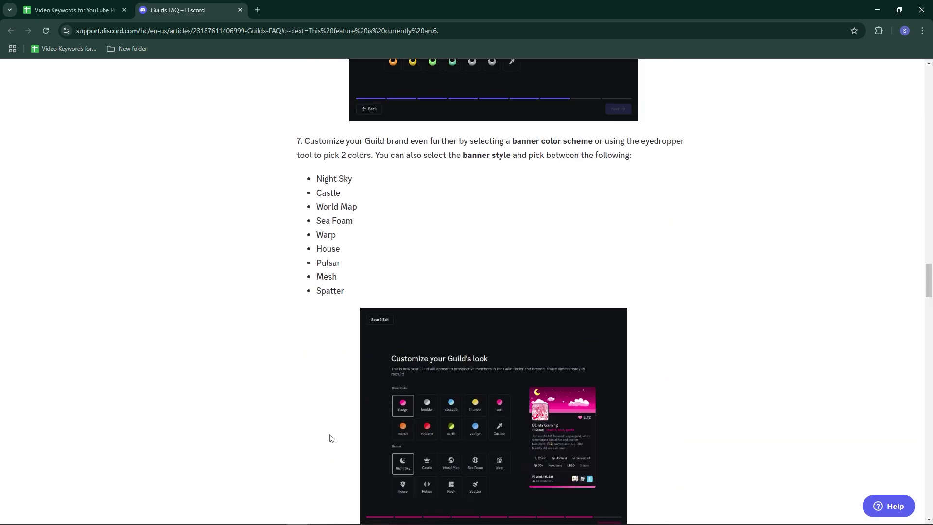
pyautogui.scroll(5, 330, 439)
pyautogui.scroll(5, 330, 438)
pyautogui.scroll(5, 330, 438)
pyautogui.scroll(3, 329, 438)
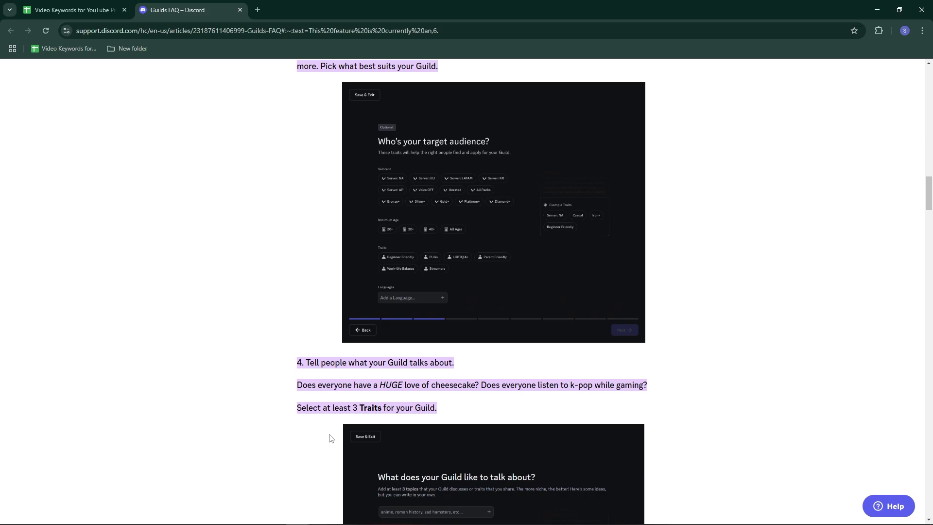
pyautogui.scroll(2, 328, 439)
pyautogui.scroll(3, 329, 438)
pyautogui.scroll(2, 329, 439)
pyautogui.scroll(3, 329, 438)
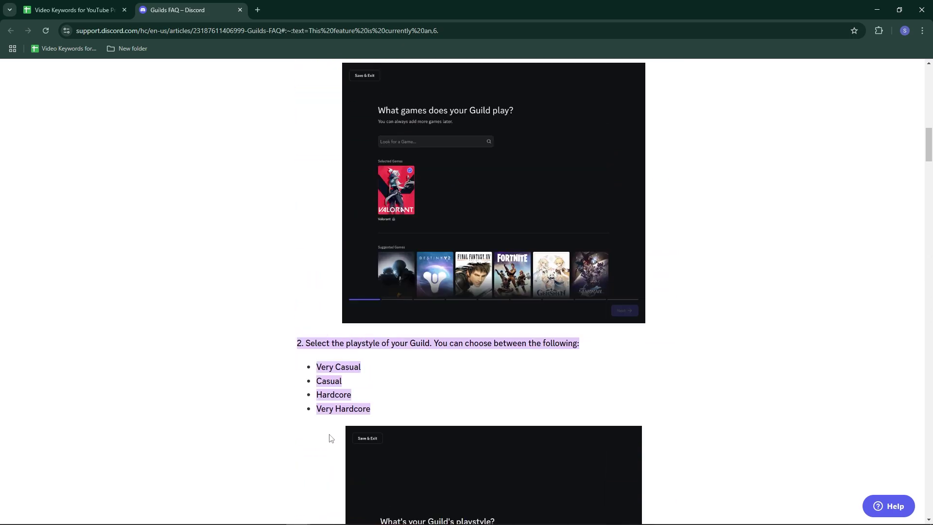
pyautogui.scroll(1, 328, 438)
pyautogui.scroll(1, 329, 439)
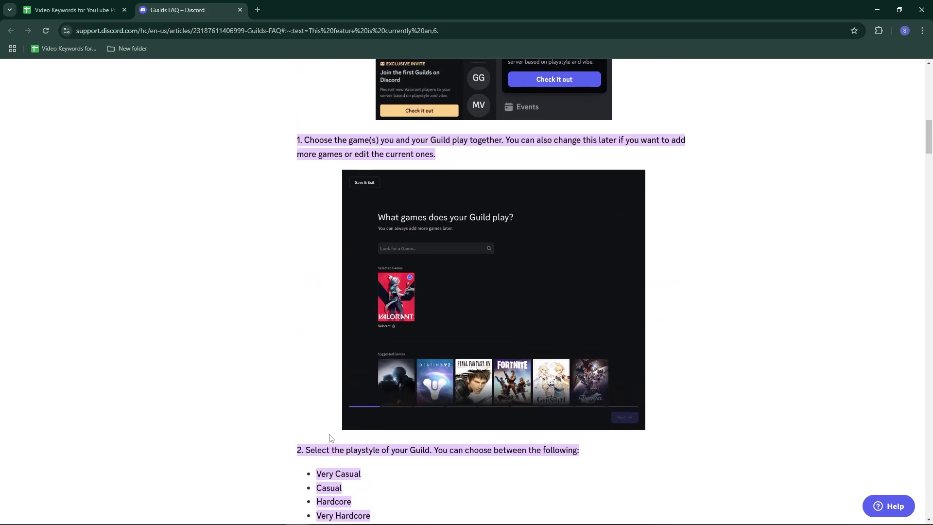